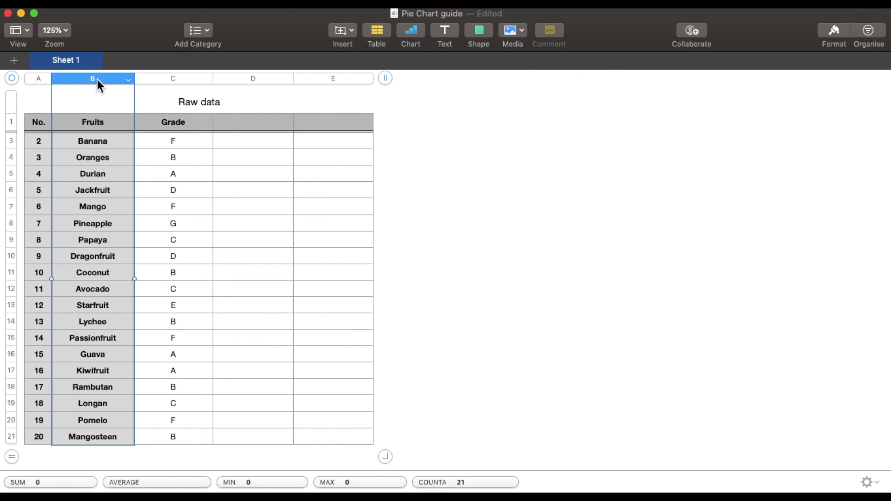
- Insert a table with a header row and header column beside the Raw data table and delete its columns C to E
{"action": "left_click", "coordinate": [181, 77]}
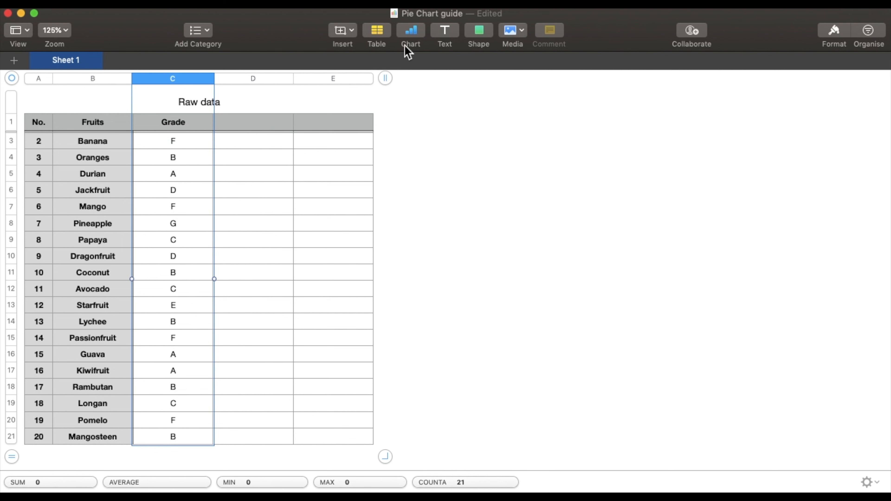
{"action": "left_click", "coordinate": [381, 34]}
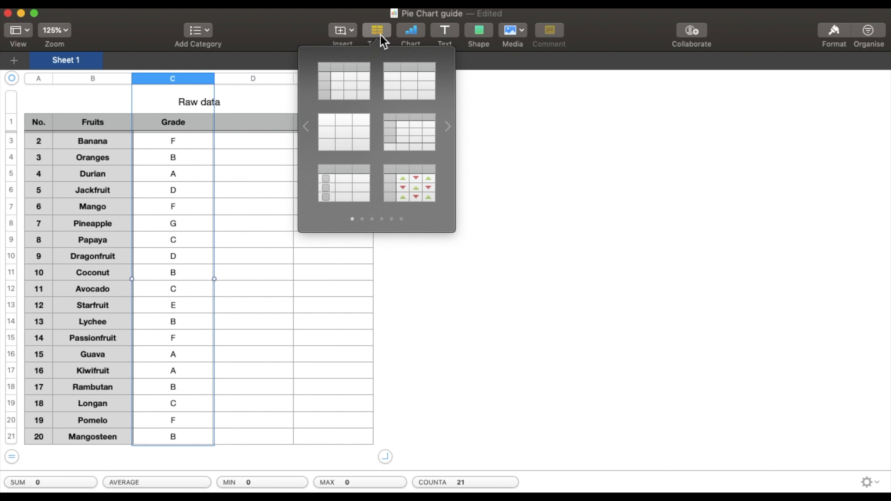
{"action": "left_click", "coordinate": [352, 92]}
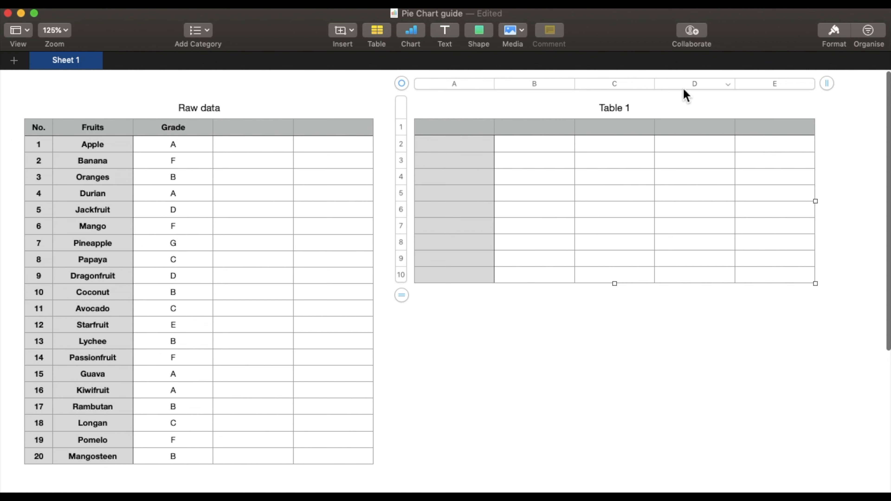
{"action": "left_click_drag", "start_coordinate": [626, 86], "coordinate": [761, 85]}
{"action": "right_click", "coordinate": [757, 83]}
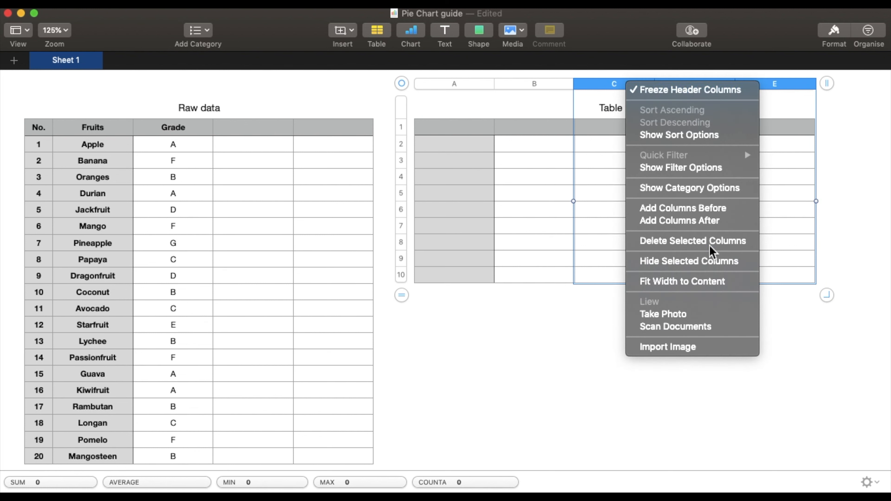
{"action": "left_click", "coordinate": [717, 241]}
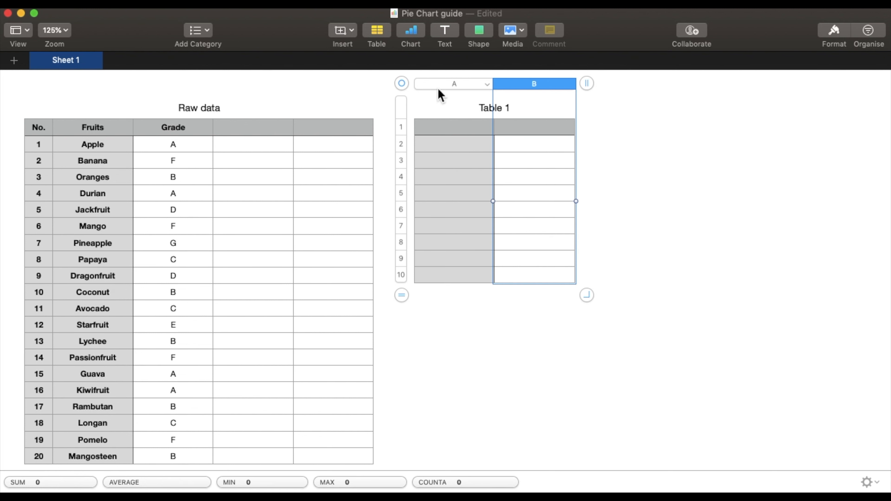
- Enter the header "Grade" in cell A1 of the new table
{"action": "left_click", "coordinate": [444, 86]}
{"action": "left_click", "coordinate": [517, 87]}
{"action": "left_click", "coordinate": [469, 132]}
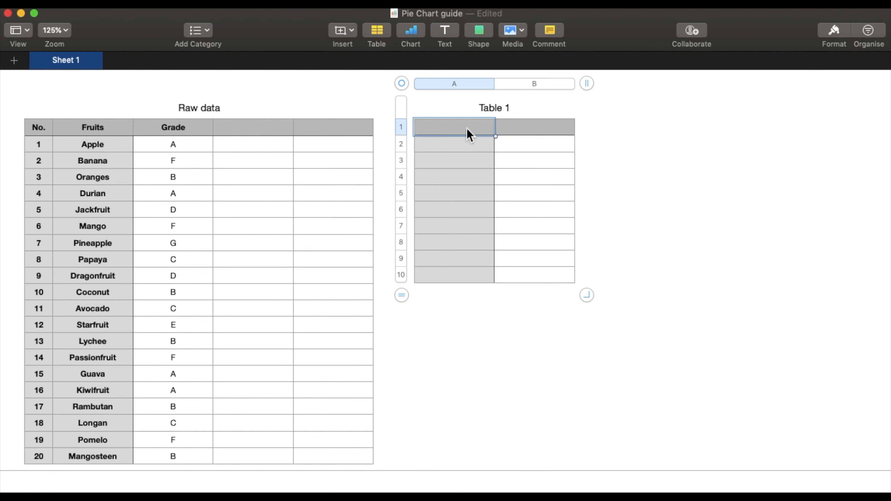
{"action": "type", "text": "Grade"}
{"action": "key", "text": "Return"}
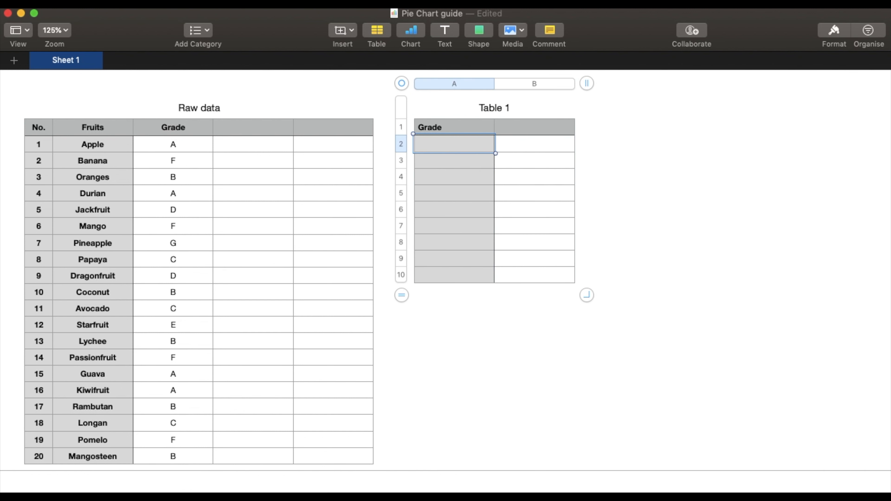
- Centre-align the text in columns A and B of the new table
{"action": "left_click_drag", "start_coordinate": [459, 83], "coordinate": [587, 87]}
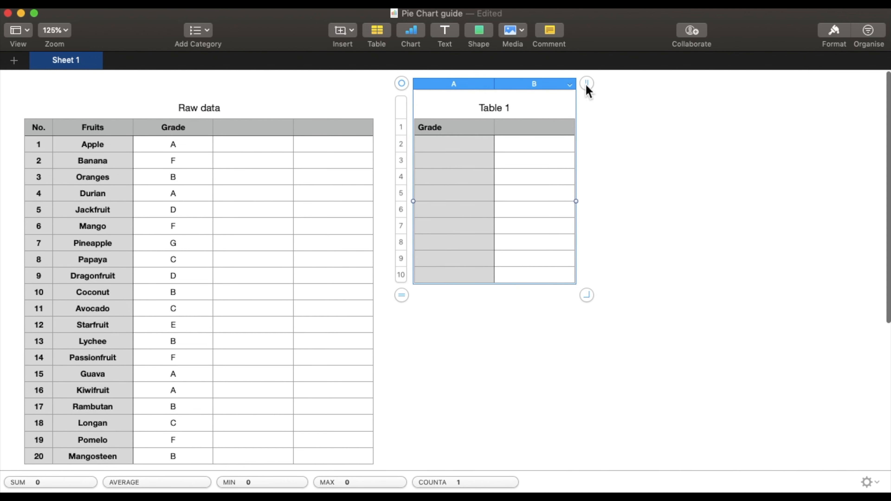
{"action": "left_click", "coordinate": [828, 35]}
{"action": "left_click", "coordinate": [826, 65]}
{"action": "left_click", "coordinate": [773, 310]}
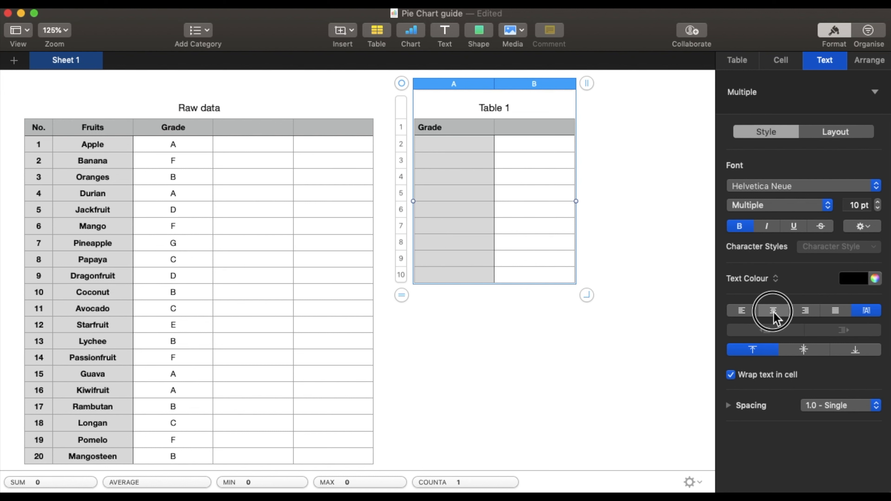
{"action": "left_click", "coordinate": [833, 32]}
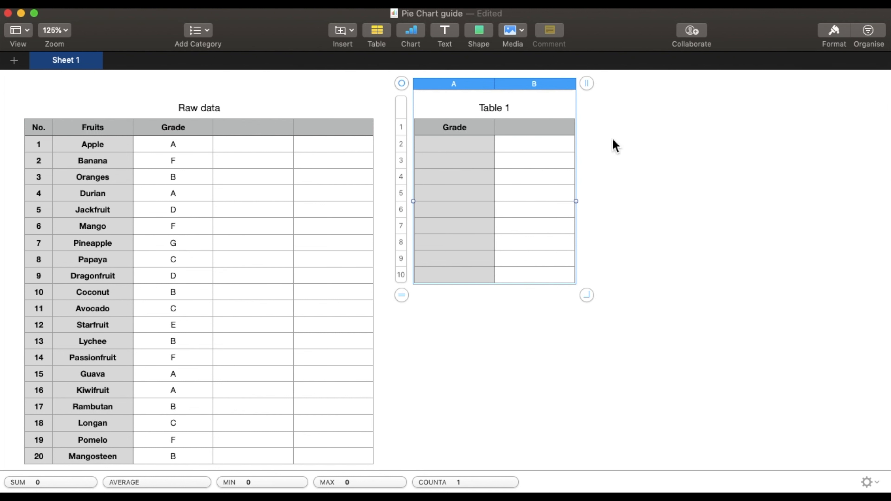
- Enter the header "Frequency" in cell B1 of the new table
{"action": "left_click", "coordinate": [519, 133]}
{"action": "type", "text": "Freque"}
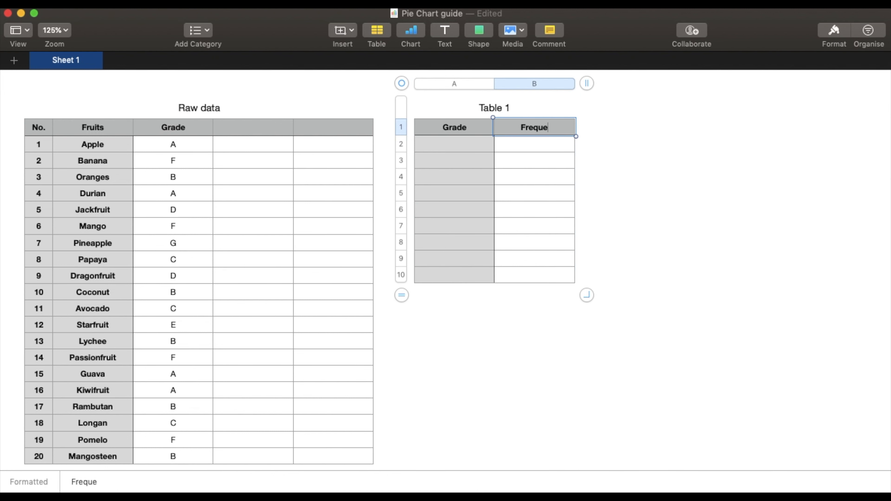
{"action": "type", "text": "ncy"}
{"action": "key", "text": "Return"}
- List the grades A, B, C, D, E, F and G in cells A2 to A8 under the Grade header
{"action": "left_click", "coordinate": [462, 144]}
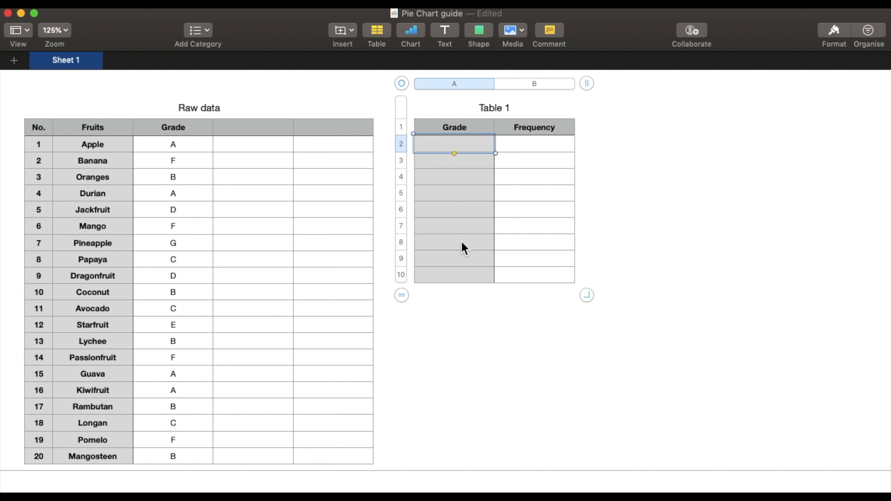
{"action": "type", "text": "A"}
{"action": "key", "text": "Return"}
{"action": "type", "text": "B"}
{"action": "key", "text": "Return"}
{"action": "type", "text": "C"}
{"action": "key", "text": "Return"}
{"action": "type", "text": "D"}
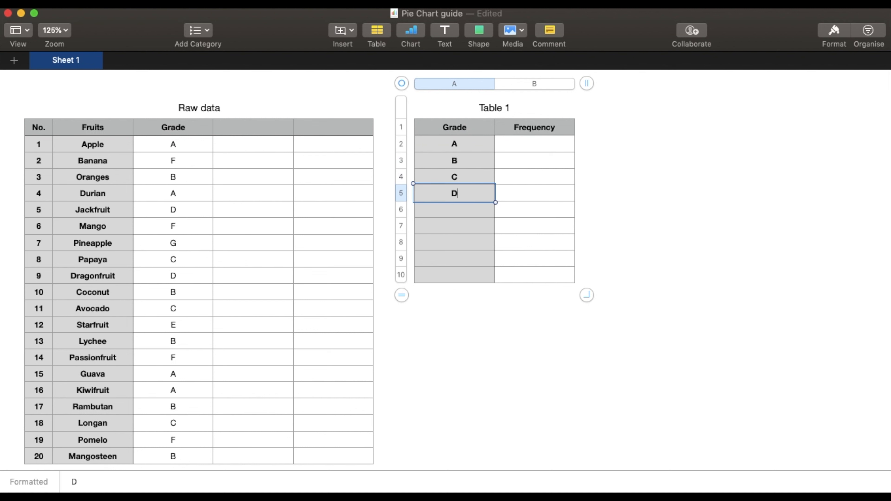
{"action": "key", "text": "Return"}
{"action": "type", "text": "E"}
{"action": "key", "text": "Return"}
{"action": "type", "text": "F"}
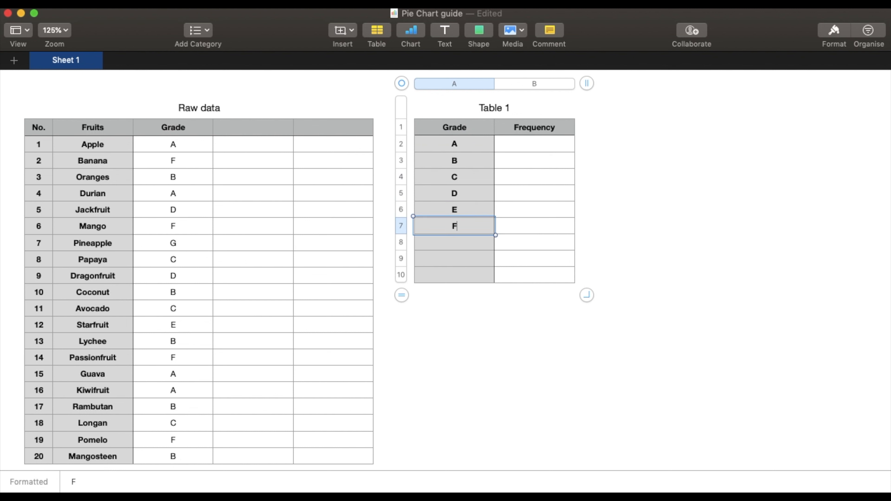
{"action": "key", "text": "Return"}
{"action": "type", "text": "G"}
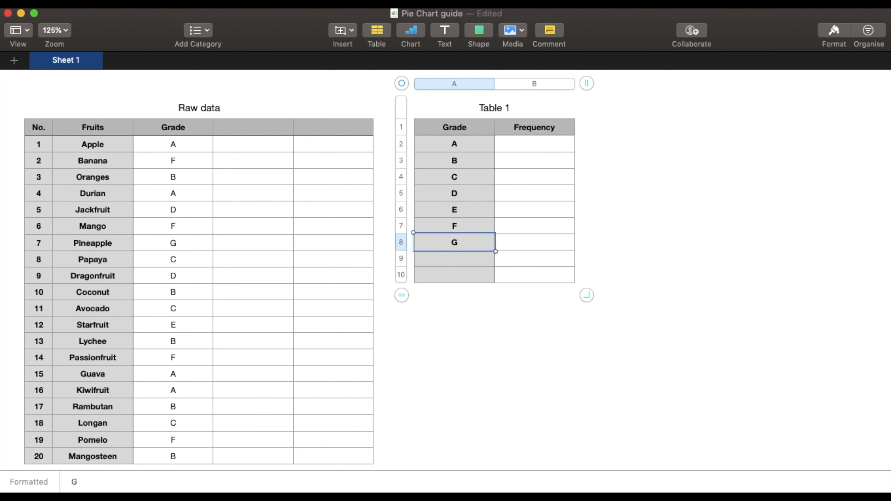
{"action": "key", "text": "Return"}
- Label cell A10 "Total", leaving row 9 blank
{"action": "key", "text": "Return"}
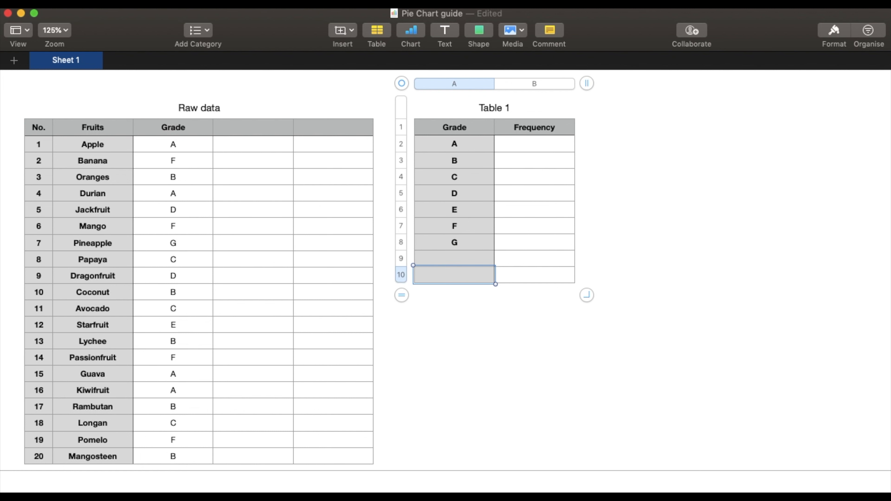
{"action": "type", "text": "Total"}
{"action": "key", "text": "Tab"}
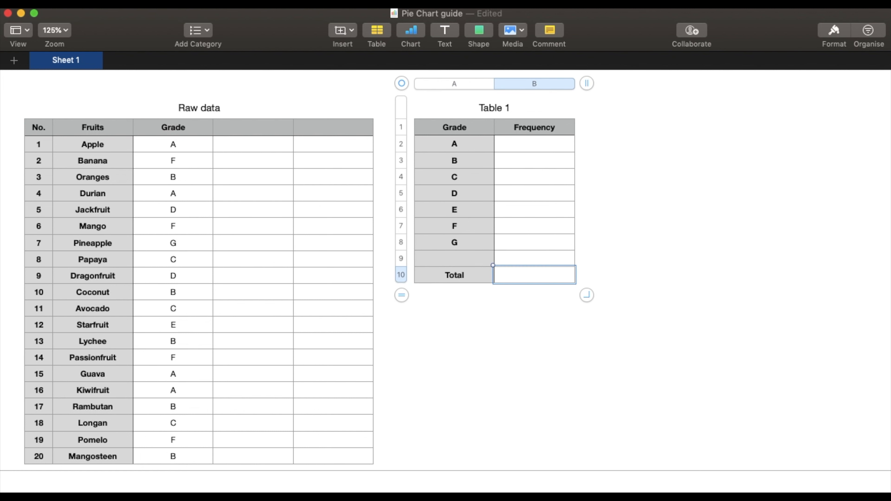
- Rename the new table as "Pie Chart"
{"action": "double_click", "coordinate": [497, 108]}
{"action": "type", "text": "Pie Chart"}
{"action": "left_click", "coordinate": [613, 196]}
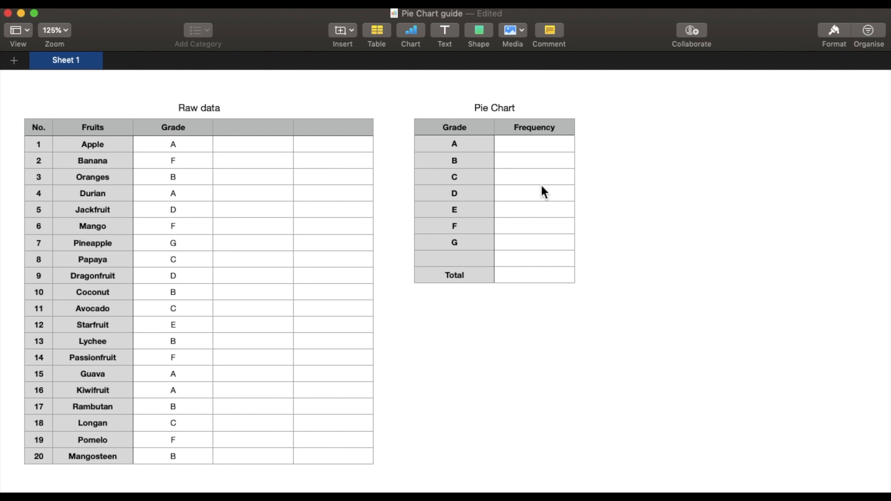
- Move the Pie Chart table slightly down on the sheet
{"action": "left_click", "coordinate": [534, 177]}
{"action": "left_click_drag", "start_coordinate": [400, 84], "coordinate": [405, 106]}
{"action": "left_click", "coordinate": [506, 198]}
- Build a COUNTIF formula in cell B2 with Raw data C2:C21 as the test array and grade cell A2 as the condition
{"action": "left_click", "coordinate": [561, 171]}
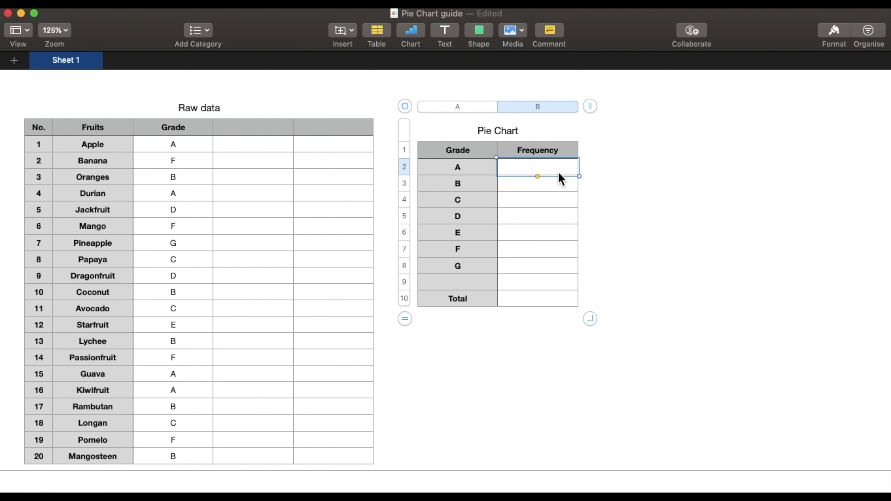
{"action": "type", "text": "="}
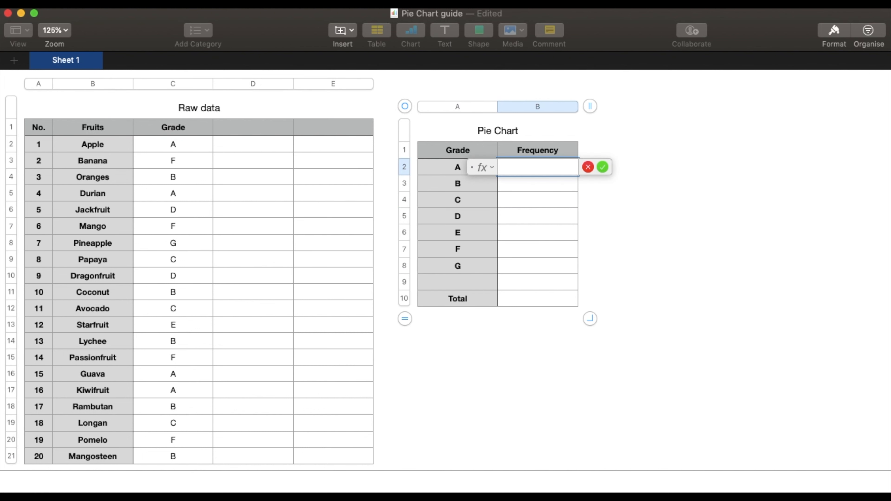
{"action": "type", "text": "count"}
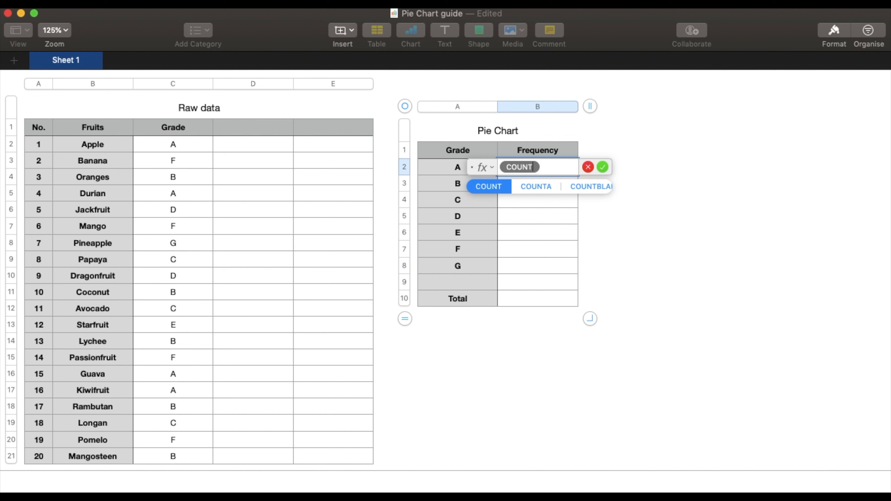
{"action": "type", "text": "i"}
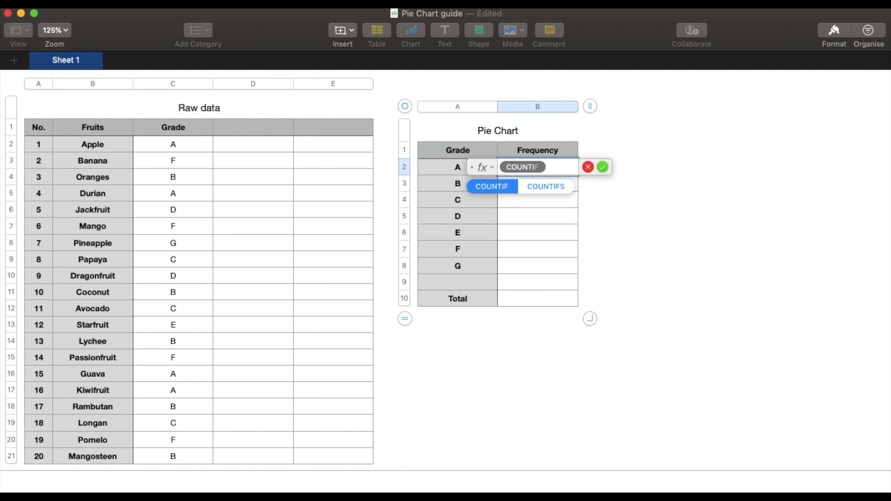
{"action": "left_click", "coordinate": [492, 187]}
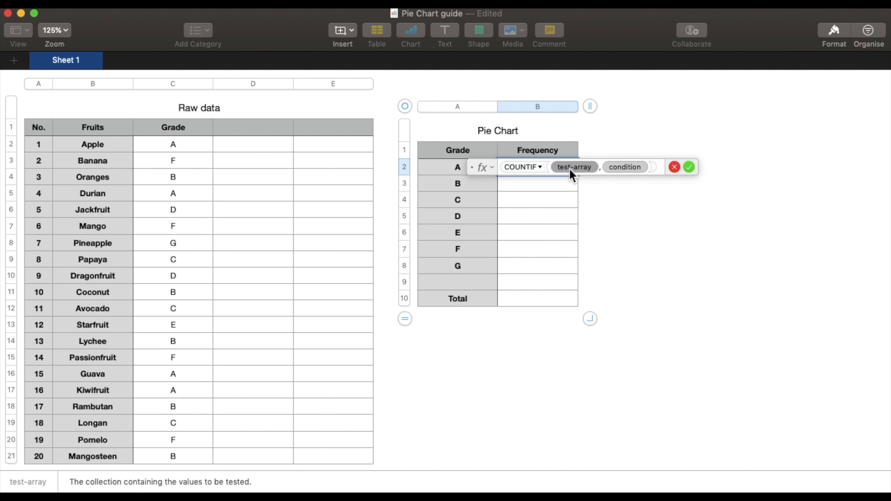
{"action": "left_click_drag", "start_coordinate": [182, 148], "coordinate": [183, 456]}
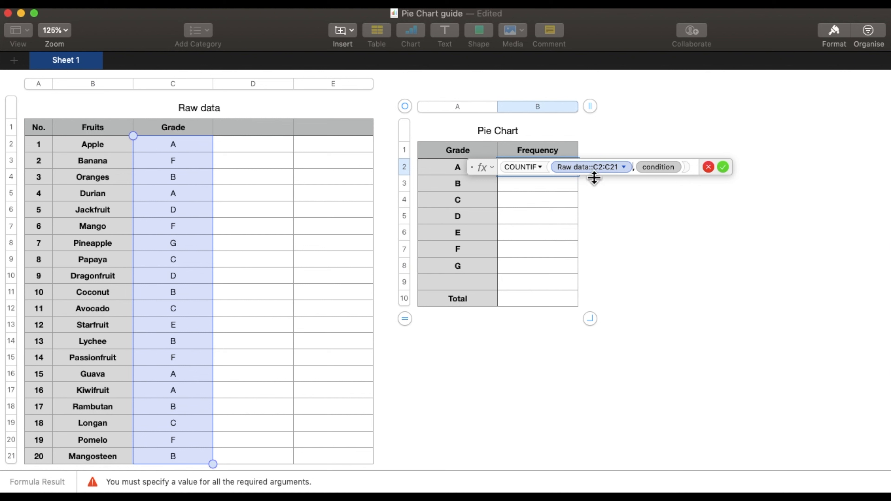
{"action": "type", "text": ","}
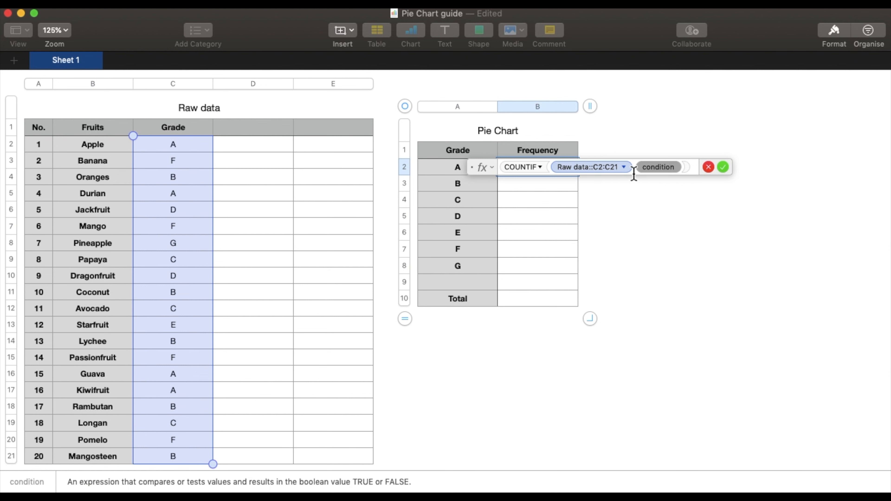
{"action": "left_click", "coordinate": [447, 174]}
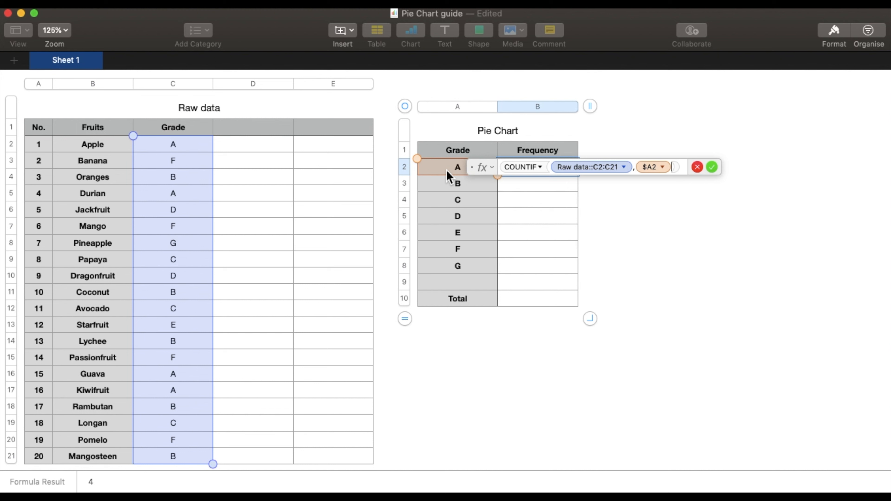
- Preserve the start and end rows of the Raw data range as C$2:C$21 and accept the COUNTIF formula in B2
{"action": "left_click", "coordinate": [626, 168]}
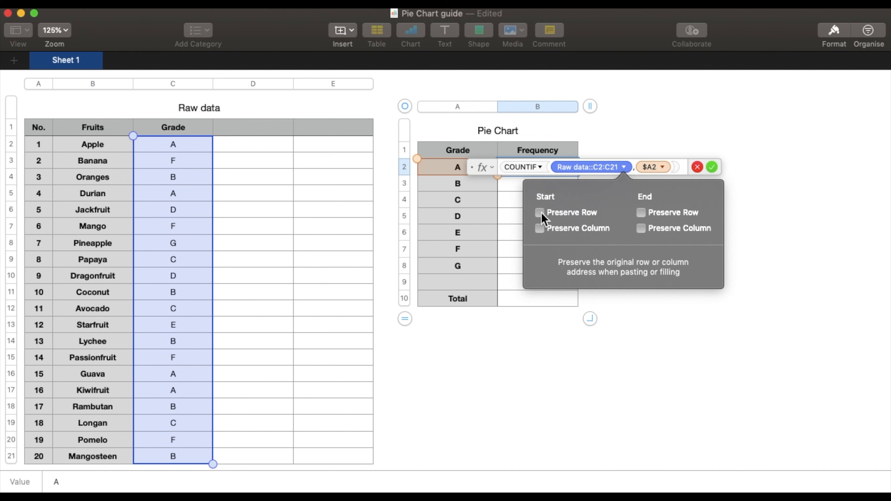
{"action": "left_click", "coordinate": [540, 212]}
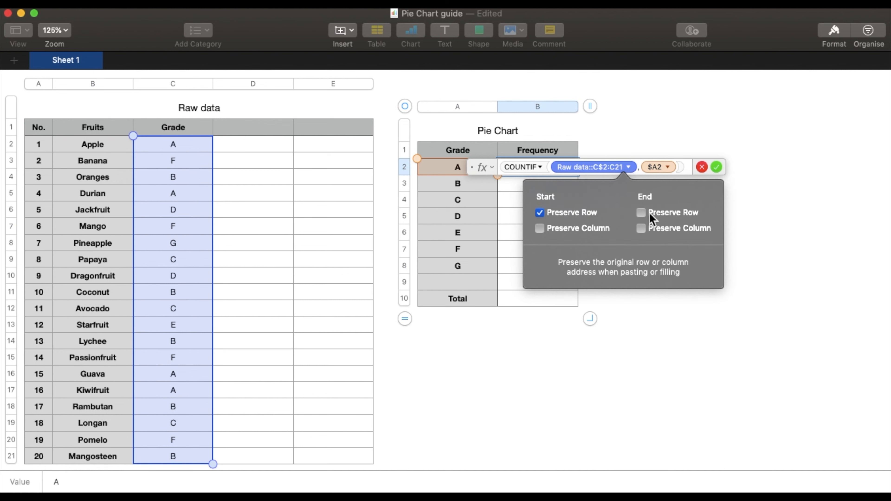
{"action": "left_click", "coordinate": [641, 212]}
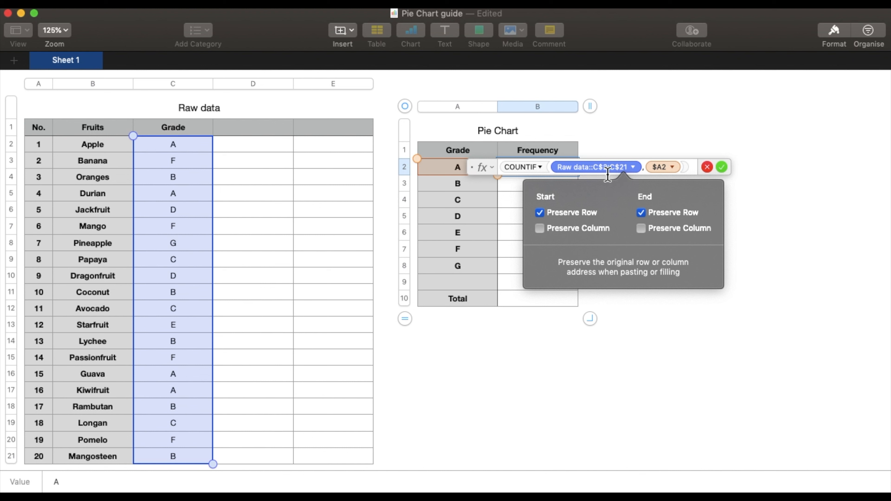
{"action": "left_click", "coordinate": [510, 176]}
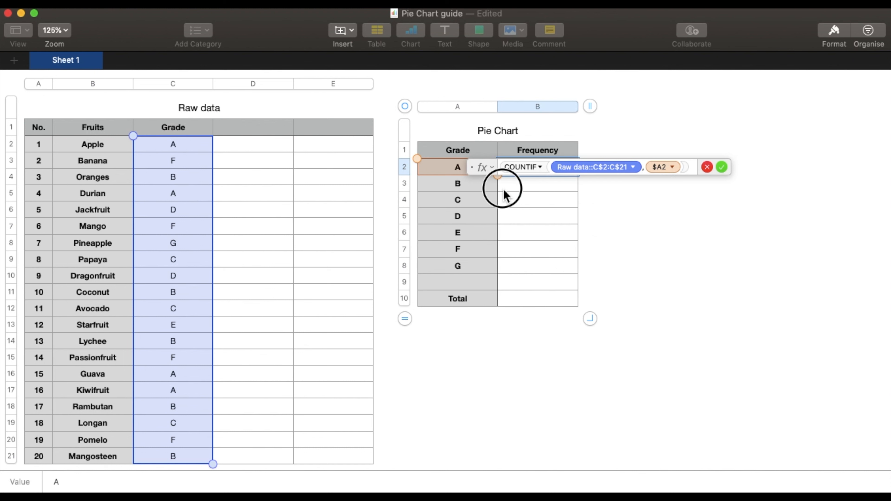
{"action": "left_click_drag", "start_coordinate": [485, 173], "coordinate": [607, 154]}
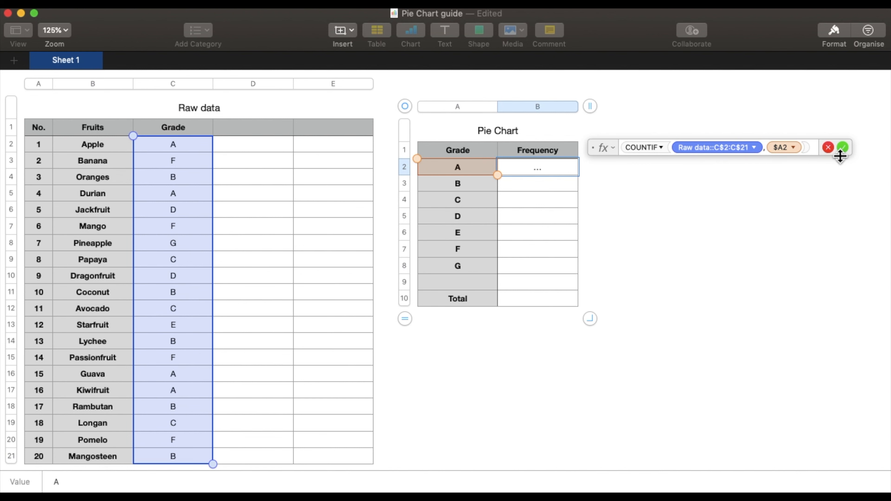
{"action": "left_click_drag", "start_coordinate": [606, 152], "coordinate": [605, 189]}
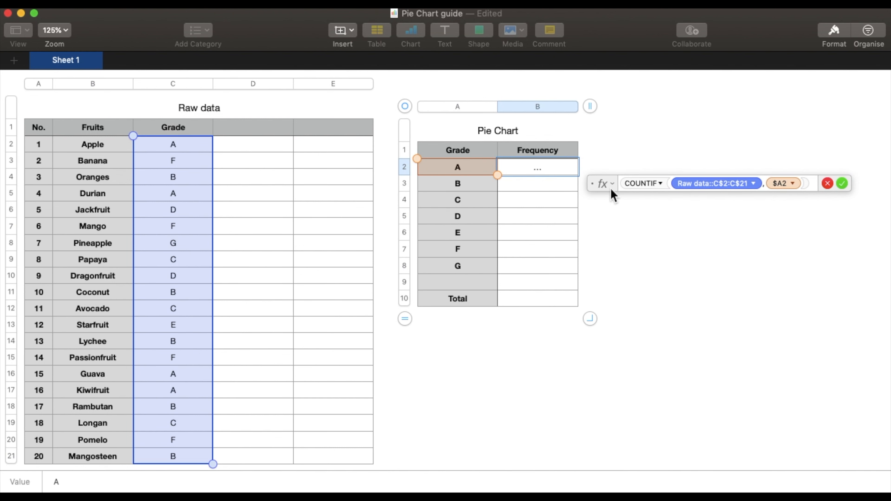
{"action": "left_click", "coordinate": [842, 183]}
- Fill the COUNTIF formula from B2 down to B8 for grades B to G
{"action": "mouse_move", "coordinate": [548, 184]}
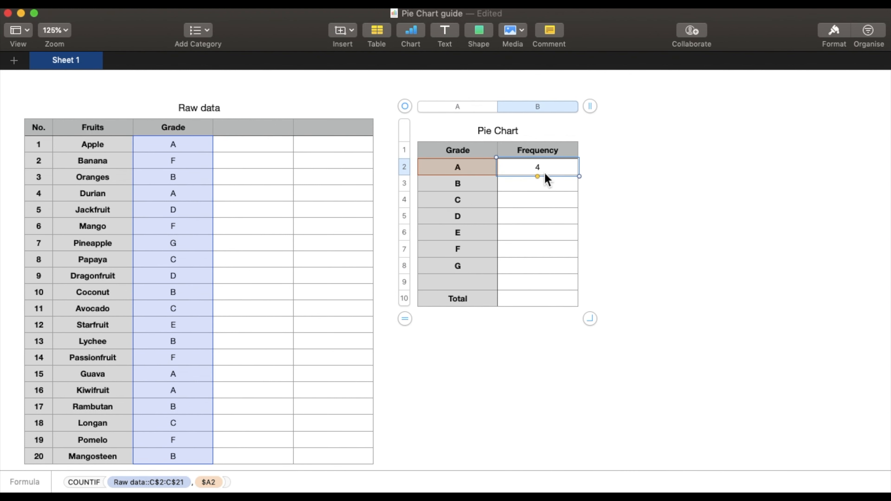
{"action": "left_click_drag", "start_coordinate": [537, 176], "coordinate": [542, 269]}
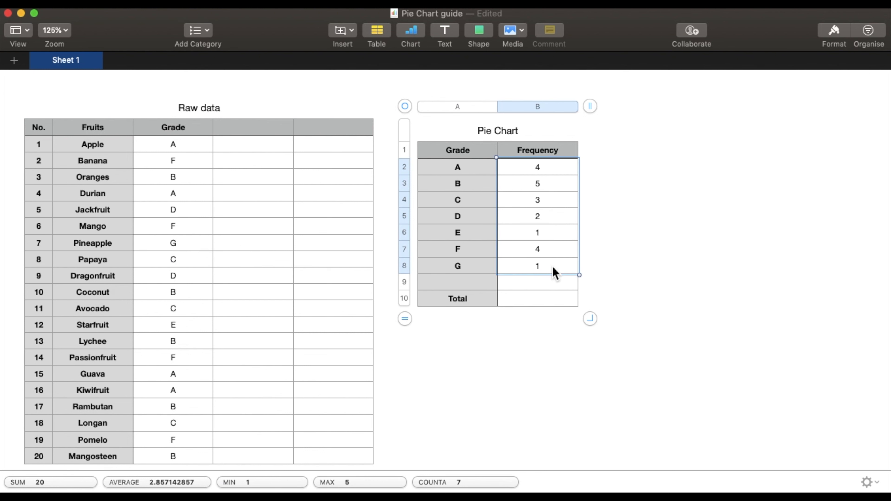
- Enter a SUM formula in Total cell B10 of the Pie Chart table adding the frequencies B2:B8
{"action": "left_click", "coordinate": [546, 298]}
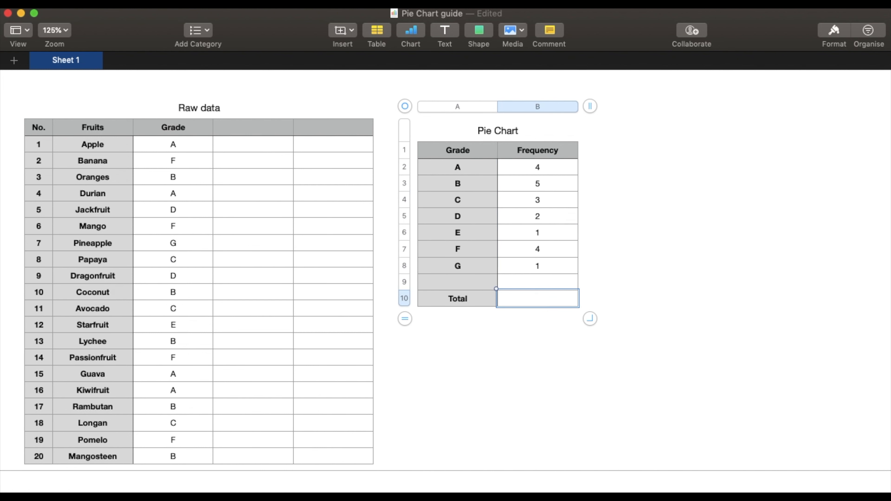
{"action": "type", "text": "=sum"}
{"action": "key", "text": "Return"}
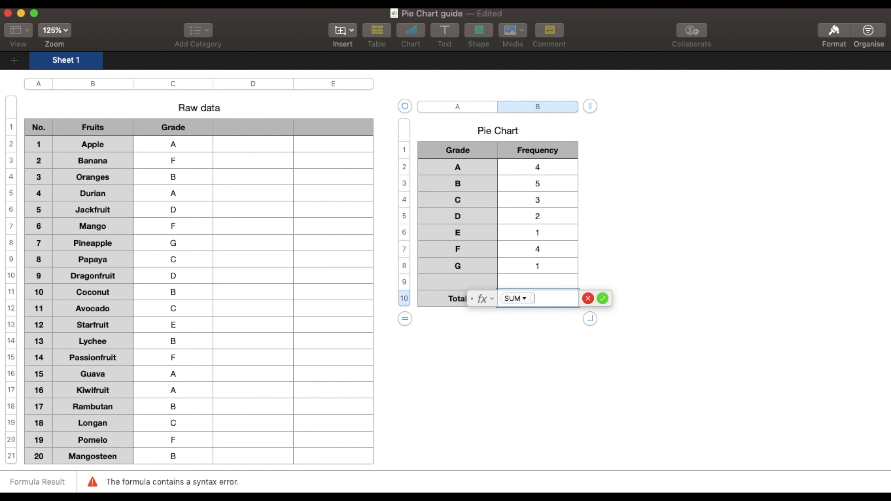
{"action": "left_click_drag", "start_coordinate": [544, 170], "coordinate": [547, 263]}
{"action": "type", "text": ")"}
{"action": "key", "text": "Return"}
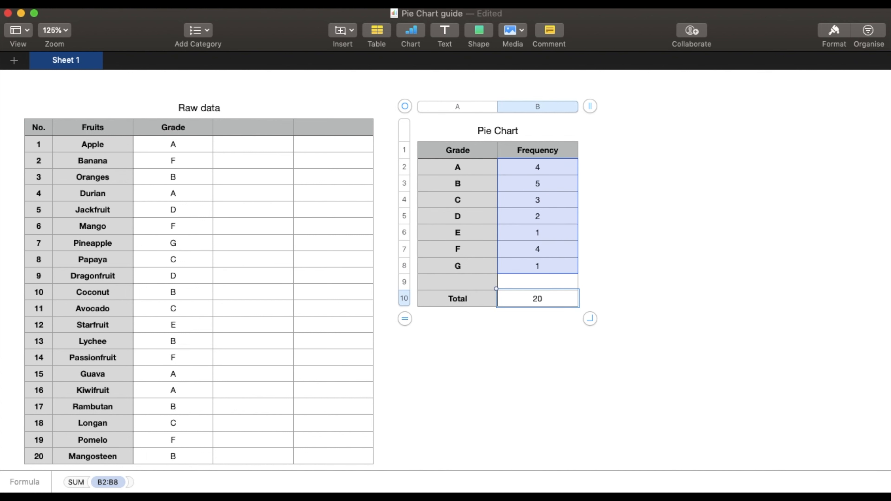
- Check the SUM formula in the Total cell and compare the total with the last item number in the Raw data table
{"action": "double_click", "coordinate": [551, 304]}
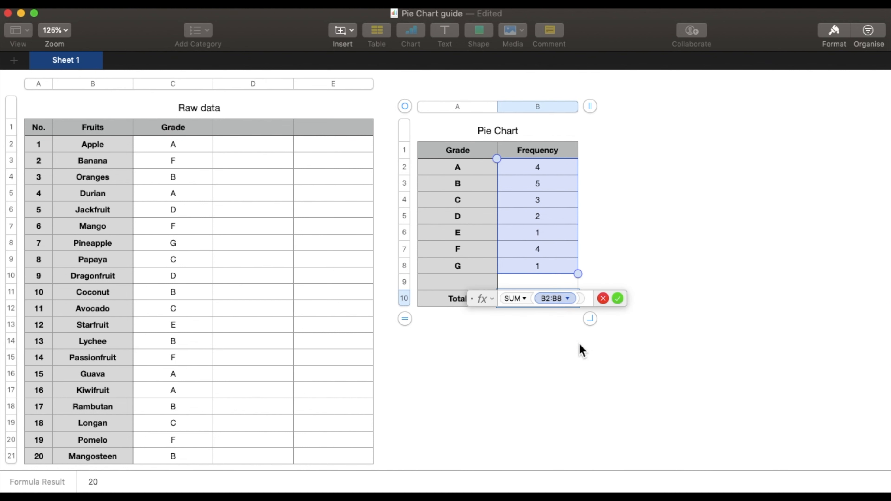
{"action": "key", "text": "Escape"}
{"action": "left_click", "coordinate": [44, 457]}
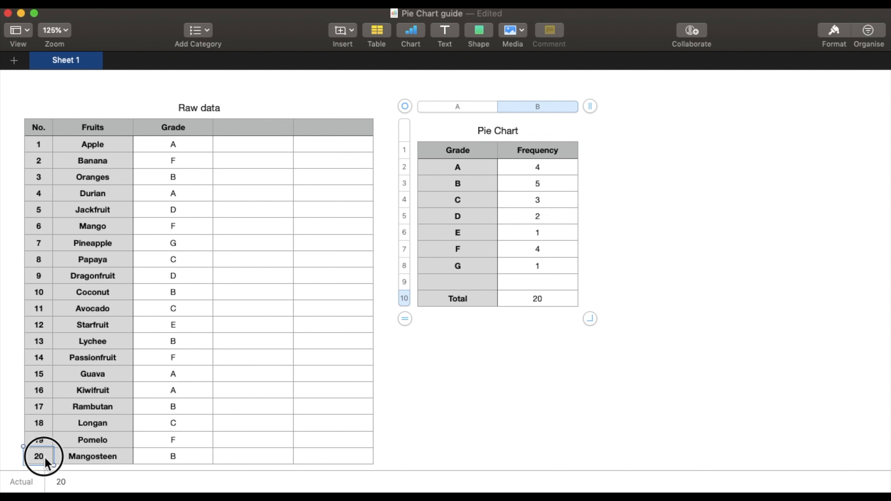
{"action": "left_click", "coordinate": [523, 302]}
{"action": "left_click", "coordinate": [653, 226]}
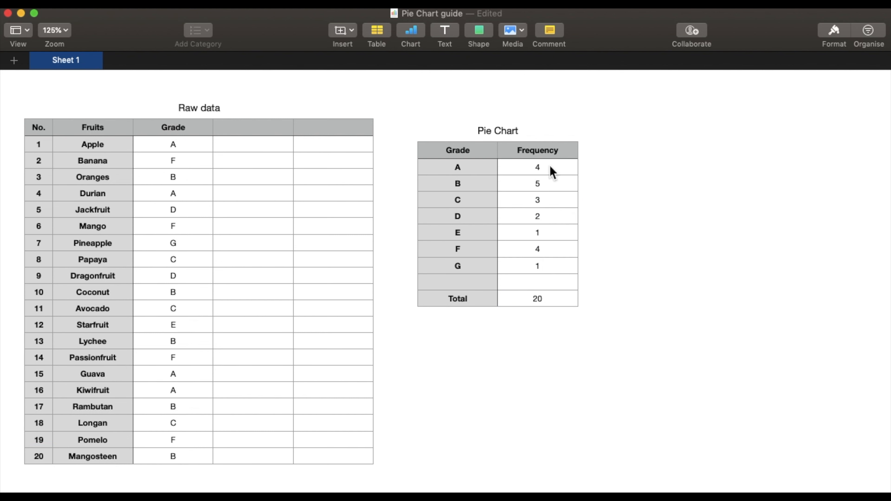
- Insert a 2D pie chart from the grade frequencies in B2:B8
{"action": "left_click_drag", "start_coordinate": [550, 168], "coordinate": [553, 267]}
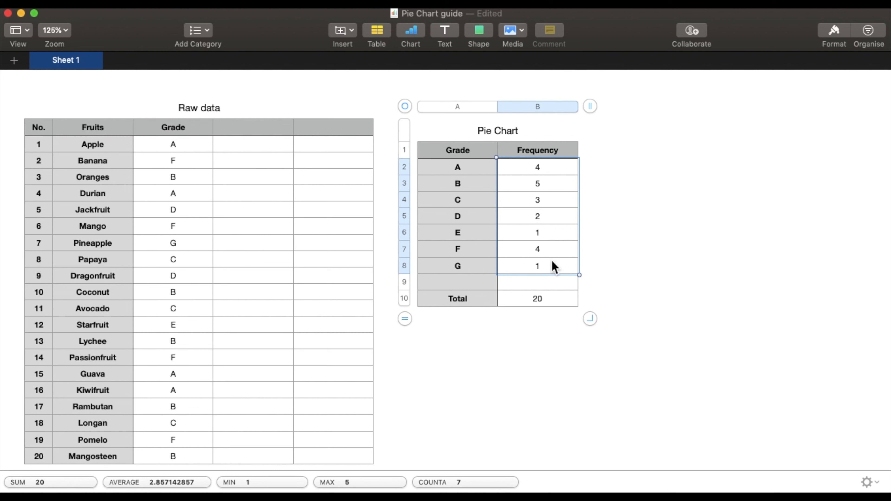
{"action": "left_click", "coordinate": [411, 34]}
{"action": "left_click", "coordinate": [405, 63]}
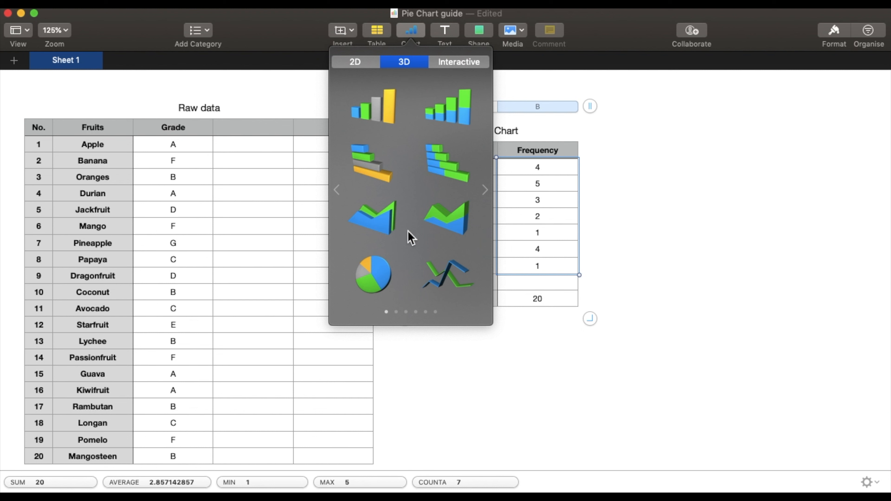
{"action": "left_click", "coordinate": [355, 62]}
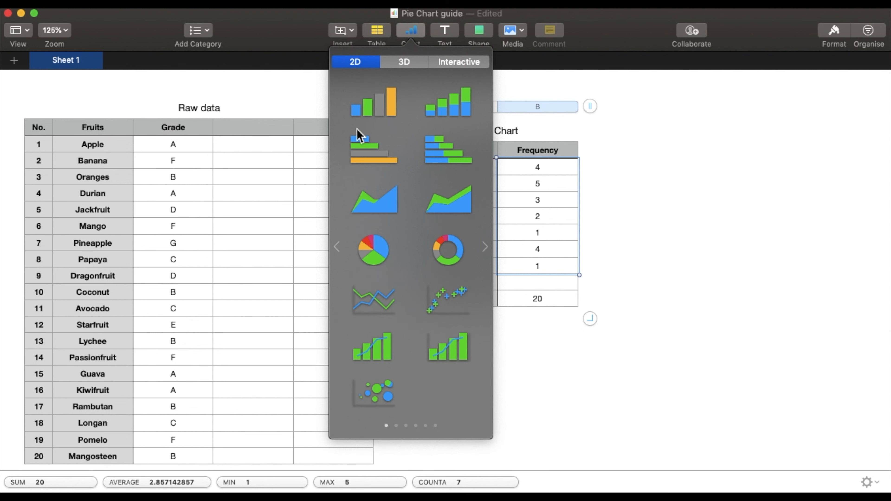
{"action": "left_click", "coordinate": [373, 259]}
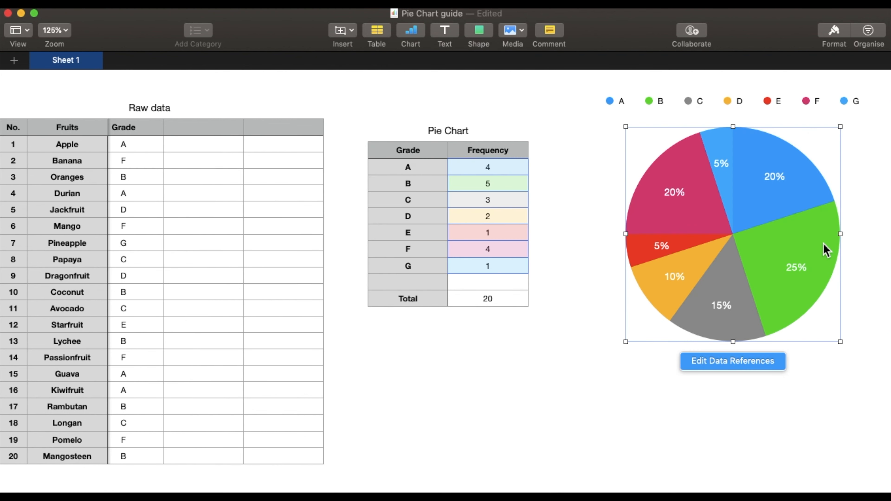
- Move the pie chart closer to the Pie Chart frequency table and deselect it
{"action": "left_click_drag", "start_coordinate": [766, 240], "coordinate": [698, 232]}
{"action": "scroll", "coordinate": [754, 308], "scroll_direction": "right", "scroll_amount": 4}
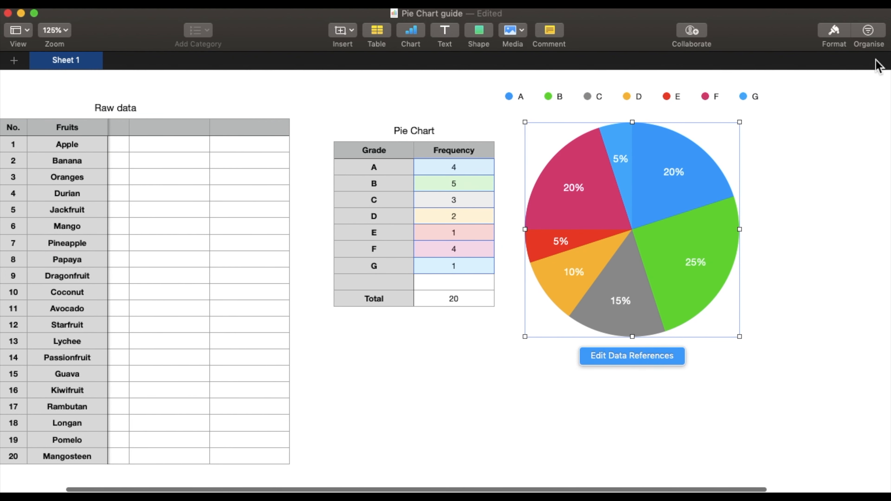
{"action": "left_click", "coordinate": [603, 223]}
{"action": "left_click", "coordinate": [644, 174]}
{"action": "left_click", "coordinate": [817, 186]}
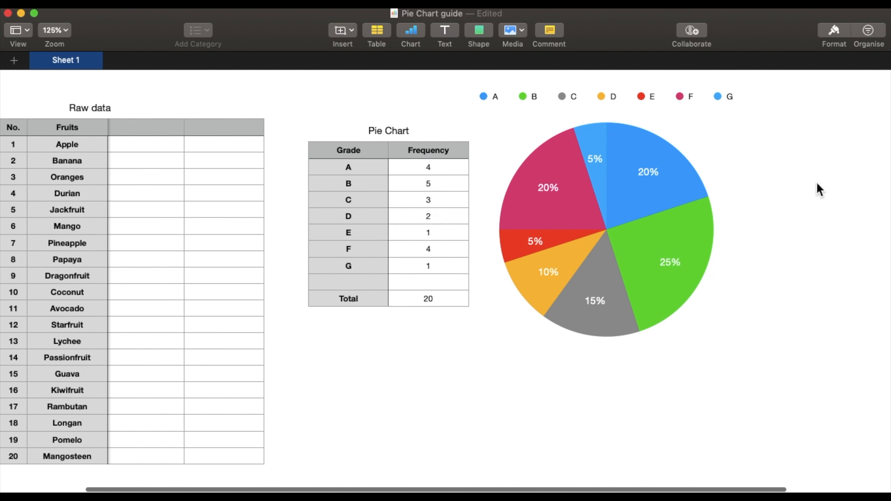
- Show the pie chart's title and set it to "Pie chart for 20 fruit's grade"
{"action": "left_click", "coordinate": [588, 216]}
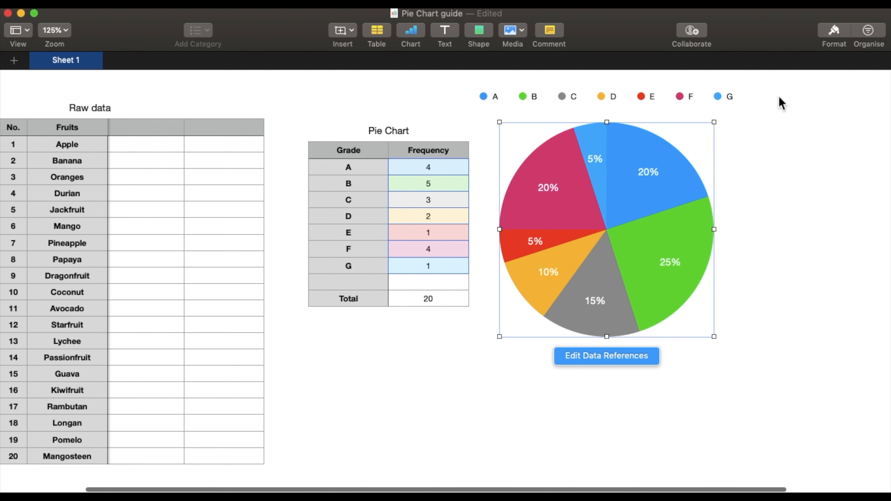
{"action": "left_click", "coordinate": [834, 34]}
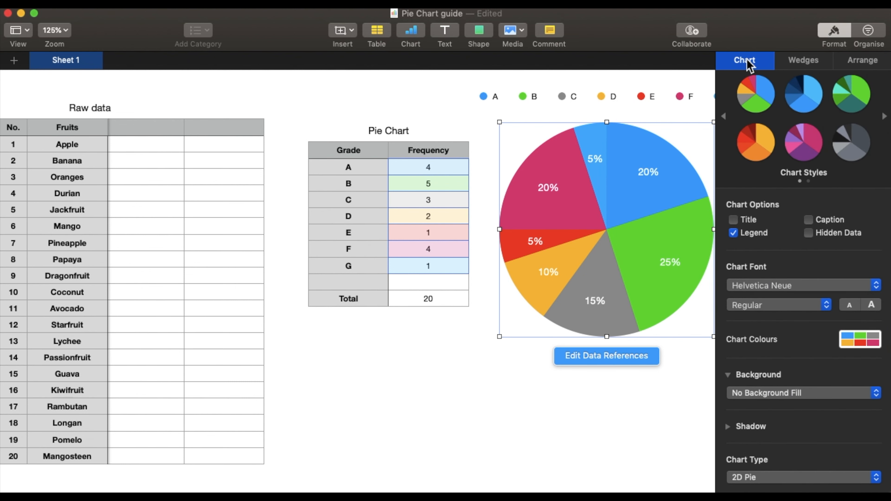
{"action": "left_click", "coordinate": [735, 219]}
{"action": "double_click", "coordinate": [610, 112]}
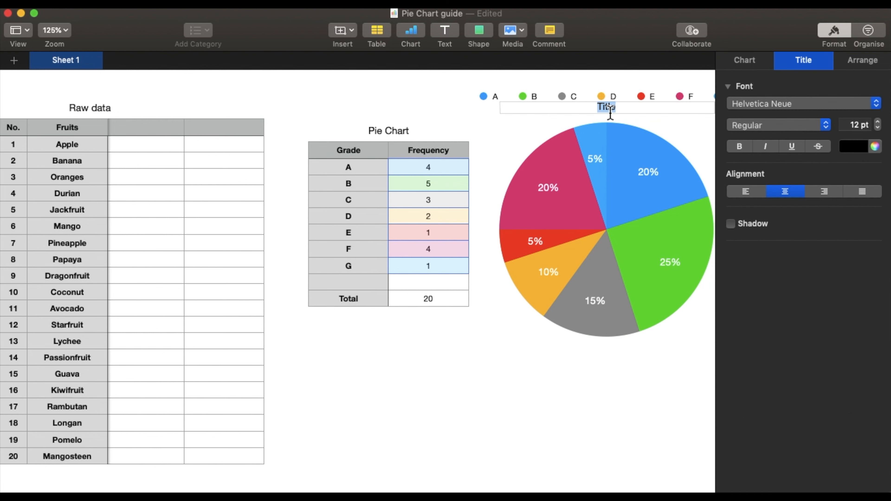
{"action": "type", "text": "Pie chart for 20 fruits"}
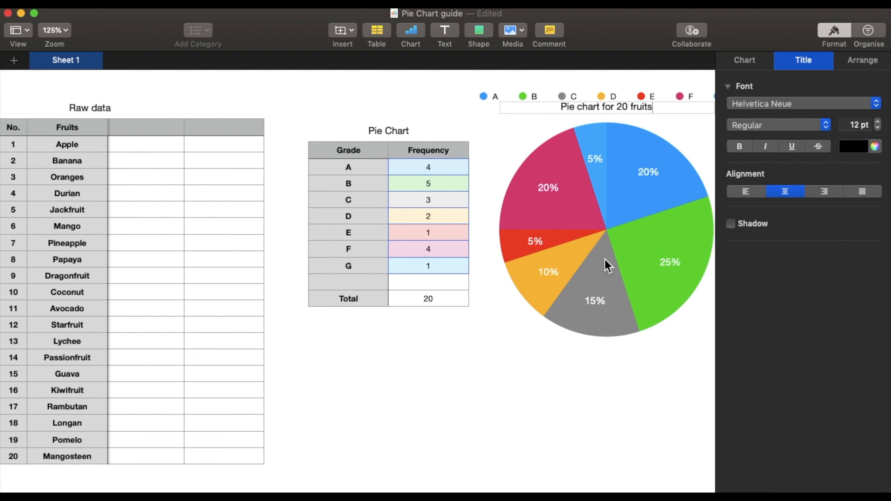
{"action": "type", "text": " grade"}
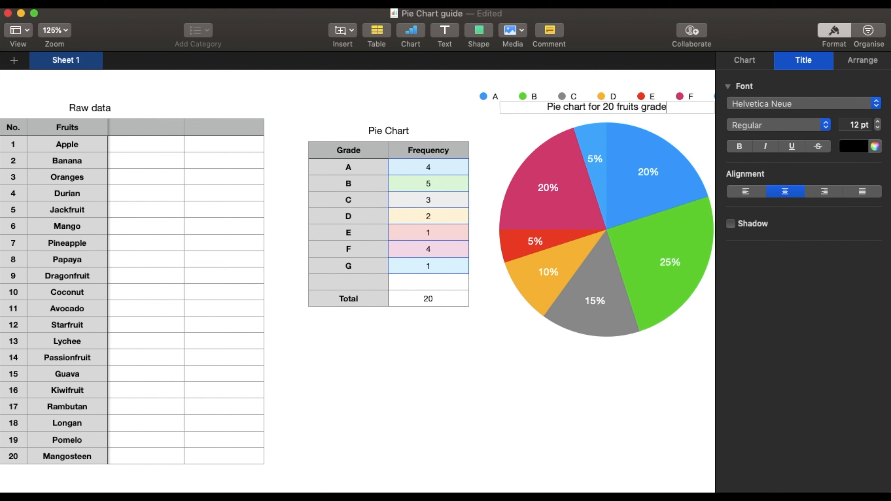
{"action": "left_click", "coordinate": [638, 106]}
{"action": "key", "text": "BackSpace"}
{"action": "type", "text": "'s"}
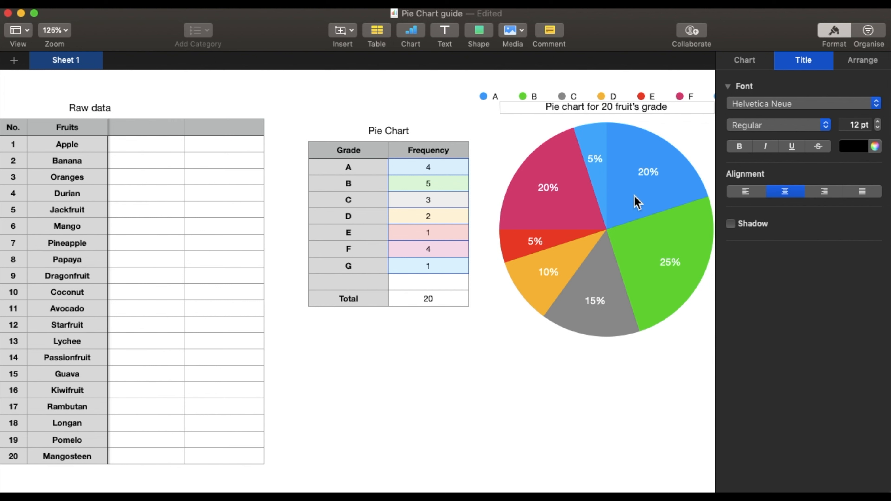
{"action": "left_click", "coordinate": [595, 372]}
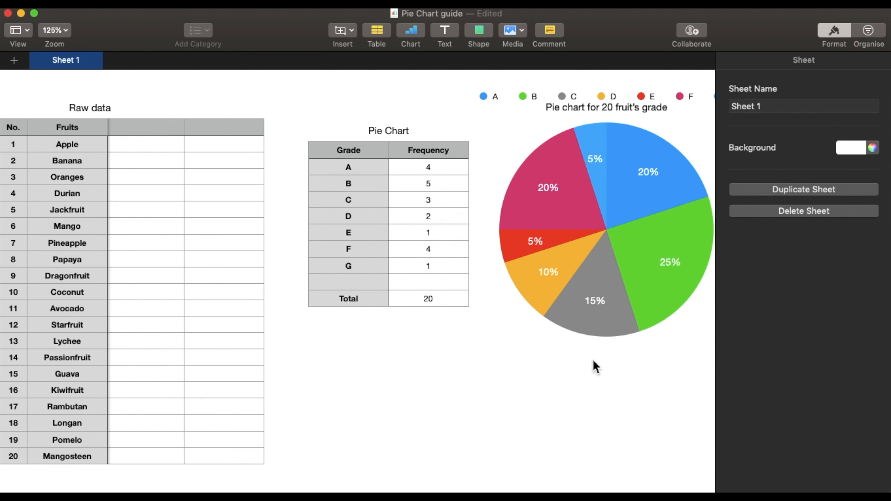
- Change the pie chart's font to Arial
{"action": "left_click", "coordinate": [620, 225]}
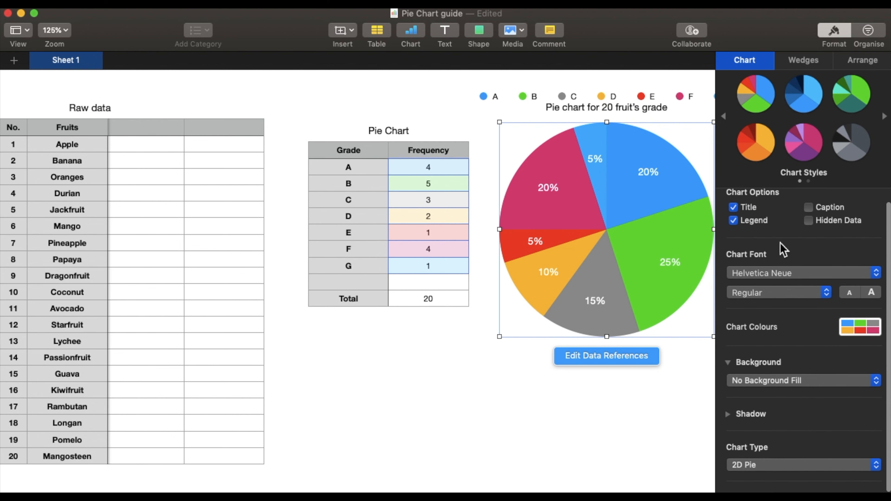
{"action": "left_click", "coordinate": [813, 285]}
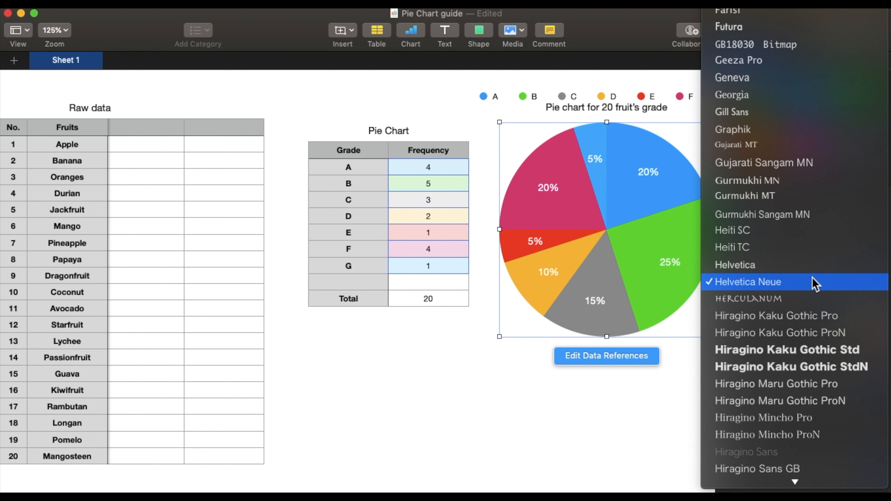
{"action": "scroll", "coordinate": [814, 283], "scroll_direction": "up", "scroll_amount": 1}
{"action": "scroll", "coordinate": [814, 283], "scroll_direction": "down", "scroll_amount": 10}
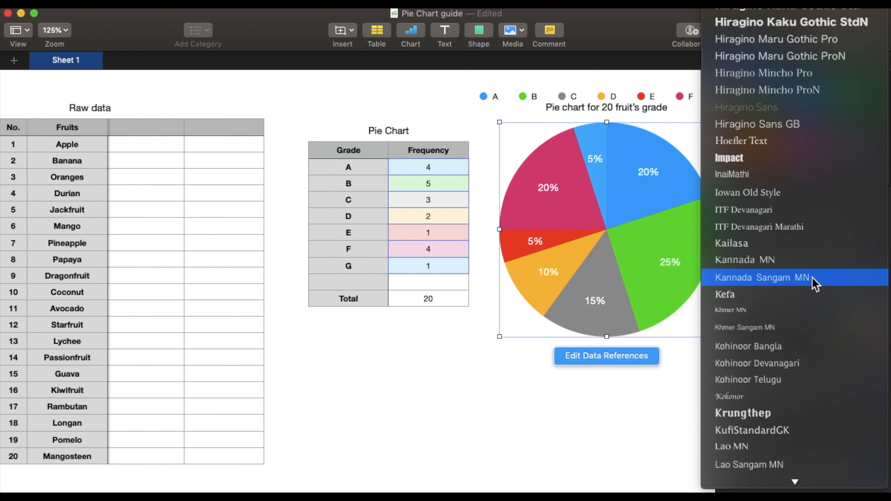
{"action": "scroll", "coordinate": [814, 284], "scroll_direction": "up", "scroll_amount": 15}
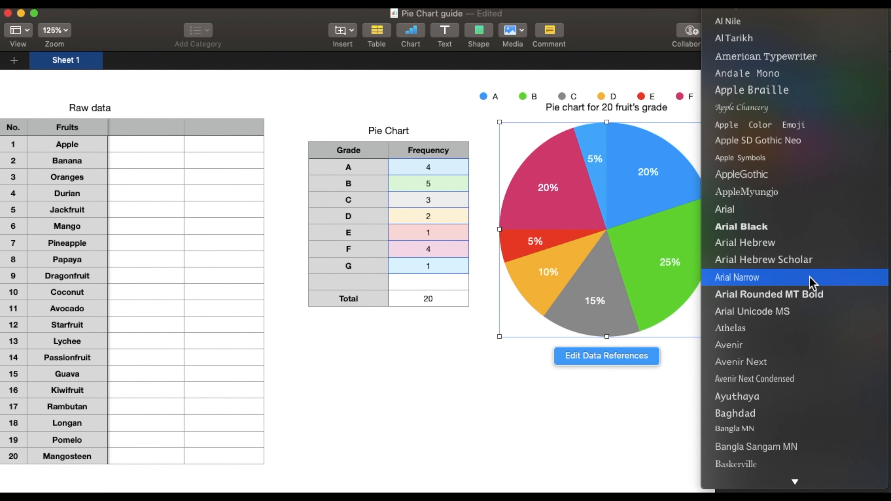
{"action": "left_click", "coordinate": [778, 209]}
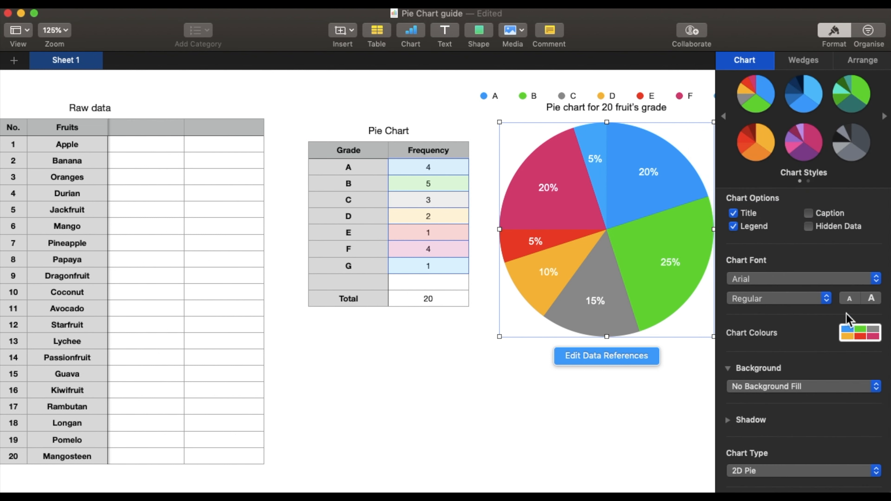
- Make the chart text larger by a net one size increment
{"action": "left_click", "coordinate": [871, 299]}
{"action": "left_click", "coordinate": [871, 298]}
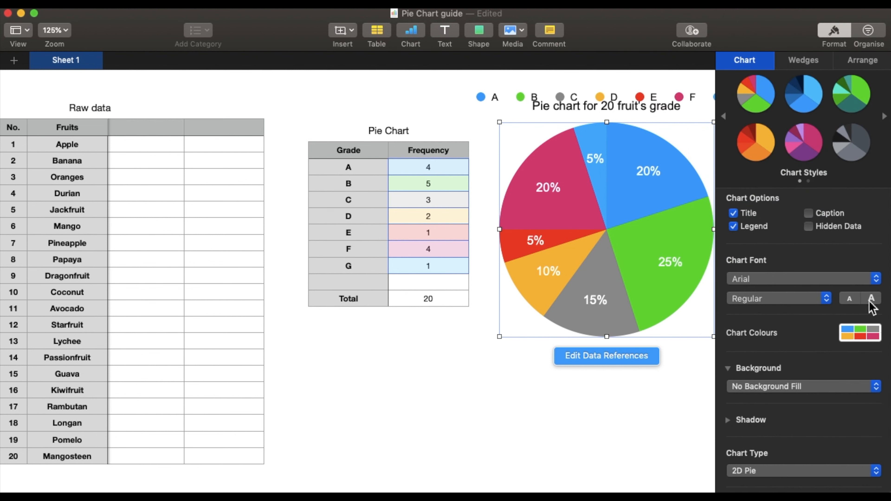
{"action": "left_click", "coordinate": [853, 301]}
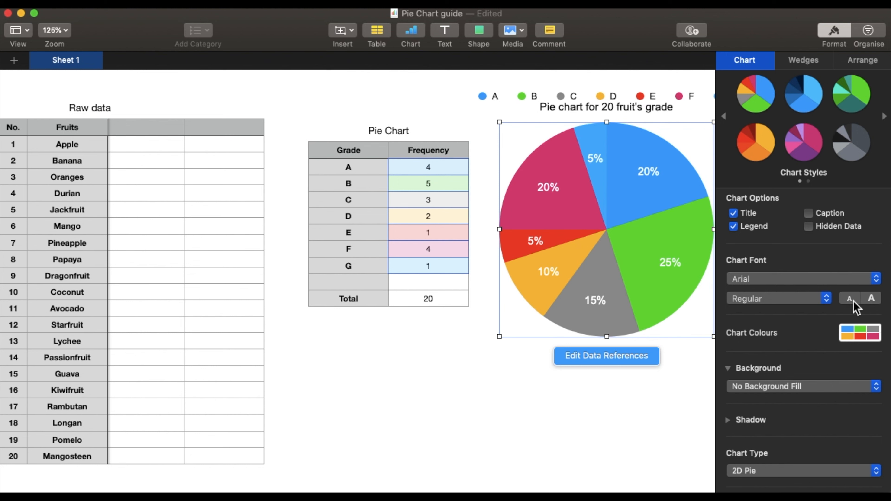
{"action": "scroll", "coordinate": [842, 303], "scroll_direction": "down", "scroll_amount": 2}
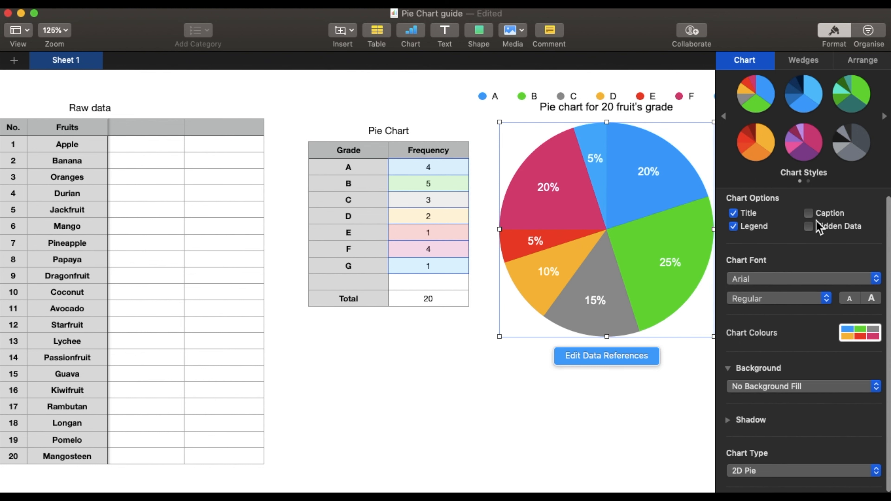
- Add data point names to the wedge labels while keeping the percentage values shown
{"action": "left_click", "coordinate": [808, 64]}
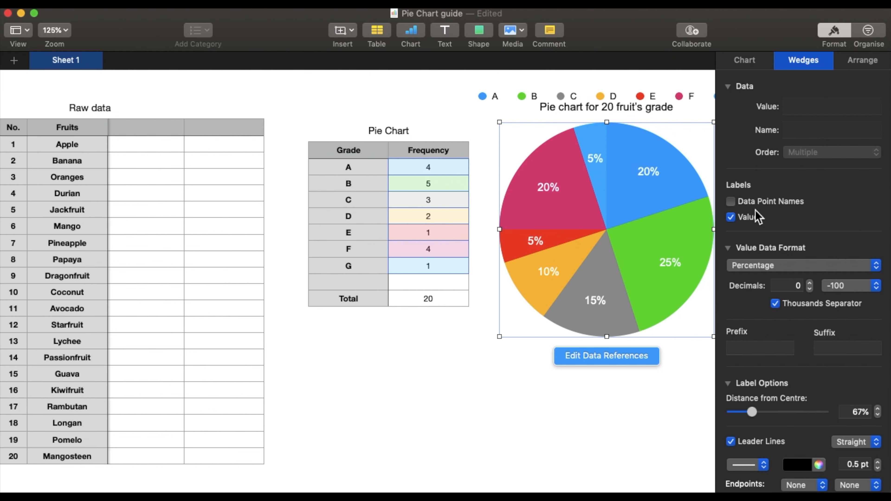
{"action": "left_click", "coordinate": [731, 201]}
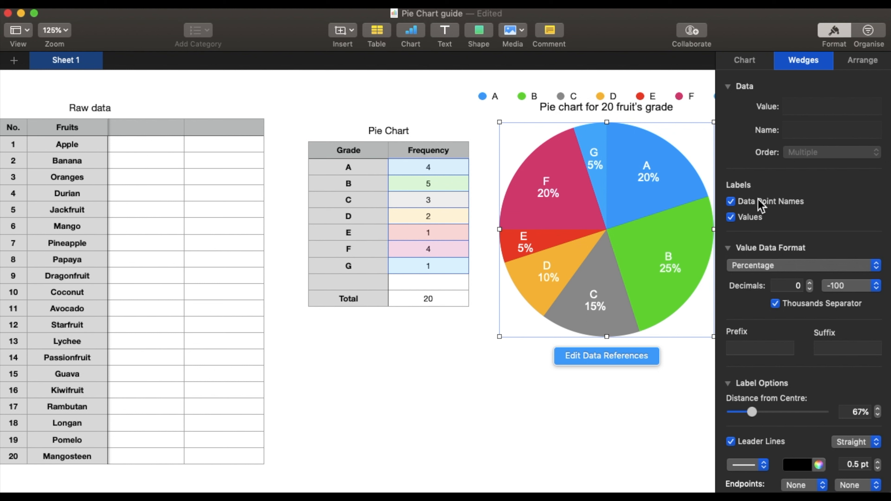
{"action": "left_click", "coordinate": [731, 217]}
{"action": "left_click", "coordinate": [730, 217]}
{"action": "scroll", "coordinate": [784, 272], "scroll_direction": "down", "scroll_amount": 2}
{"action": "scroll", "coordinate": [784, 273], "scroll_direction": "up", "scroll_amount": 2}
- Hide the pie chart's legend
{"action": "left_click", "coordinate": [746, 60]}
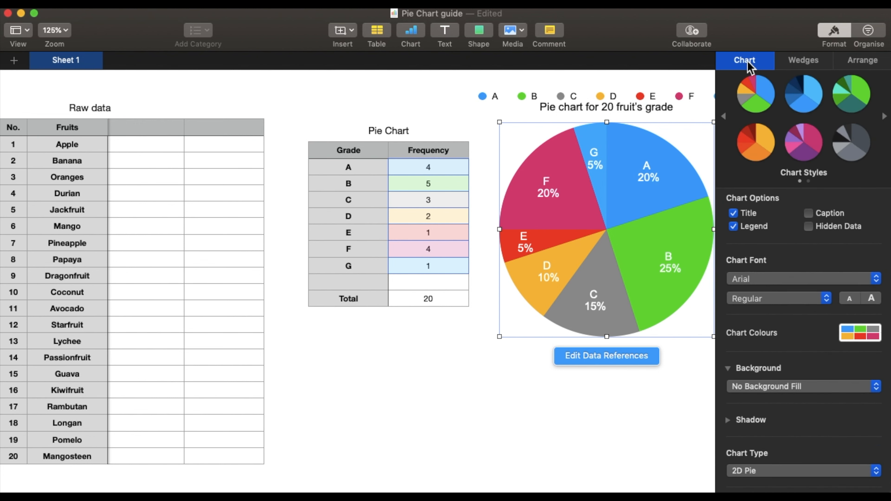
{"action": "left_click", "coordinate": [734, 226]}
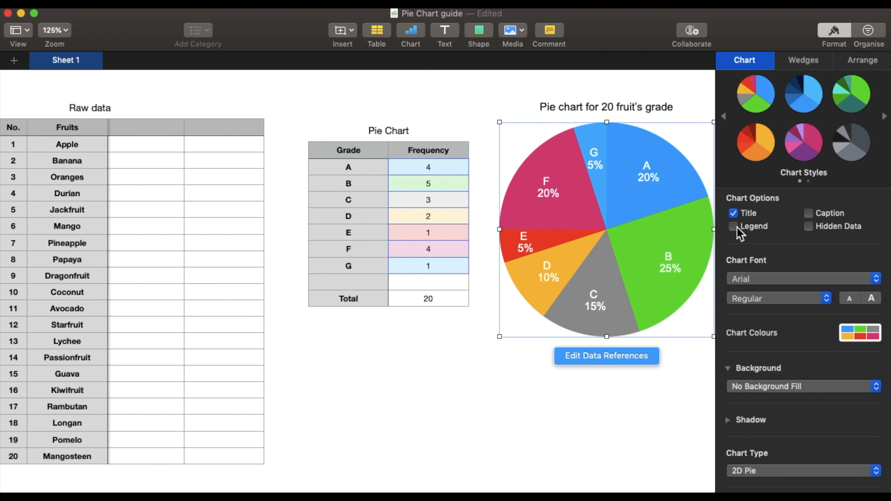
{"action": "left_click", "coordinate": [804, 62]}
{"action": "left_click", "coordinate": [746, 62]}
{"action": "left_click", "coordinate": [801, 61]}
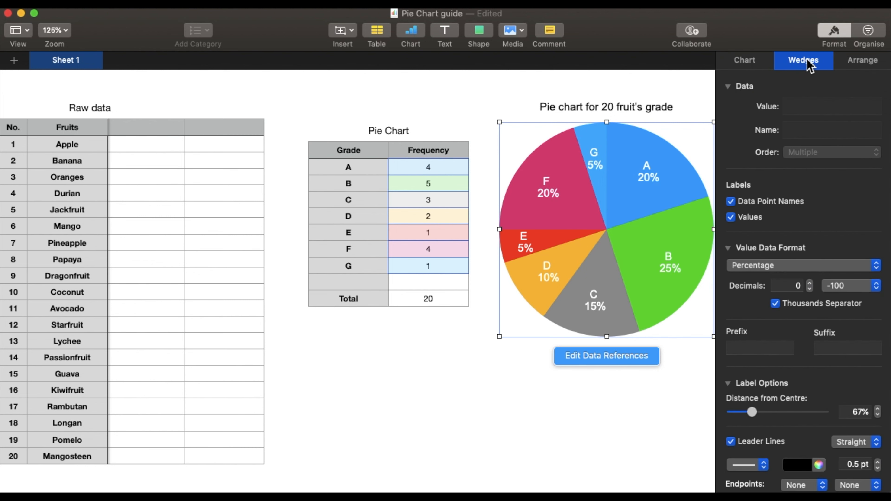
- Close the formatting sidebar and move the pie chart slightly down and to the right, to about x 749 pt, y 46 pt
{"action": "left_click", "coordinate": [833, 31]}
{"action": "left_click", "coordinate": [767, 234]}
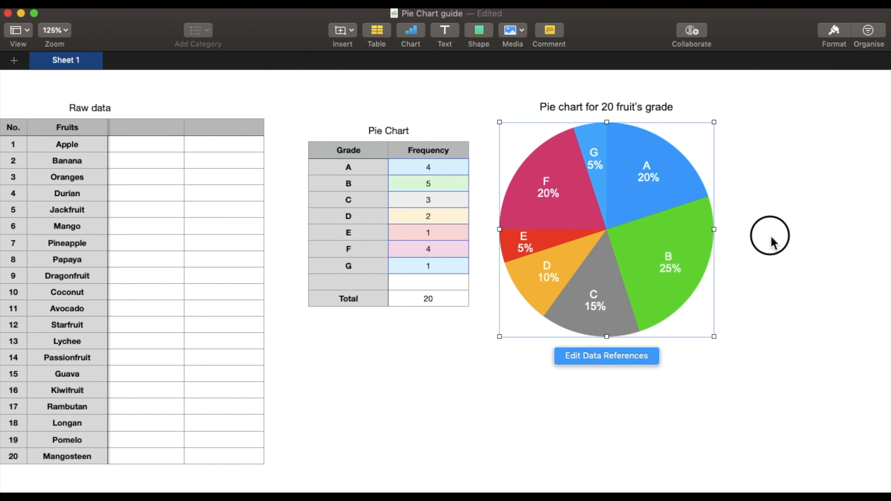
{"action": "left_click_drag", "start_coordinate": [668, 235], "coordinate": [695, 246]}
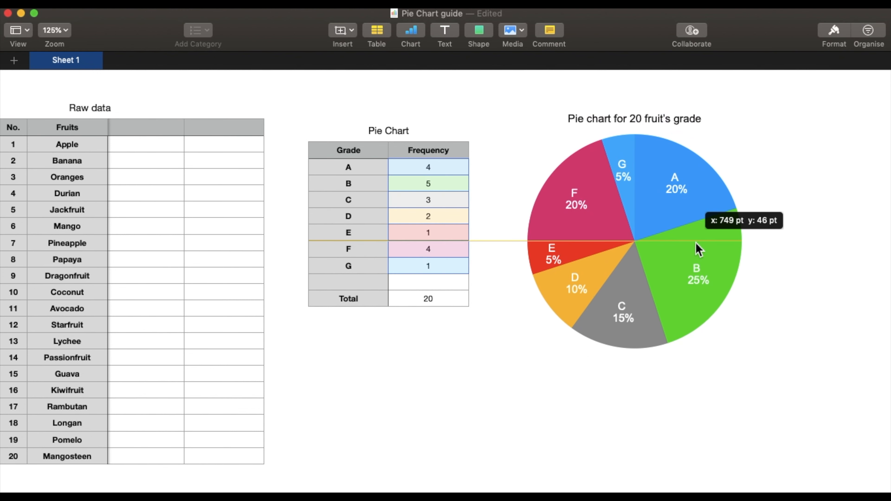
- Select the grade B wedge, reopen the formatting sidebar and show the overall chart options
{"action": "left_click", "coordinate": [657, 245]}
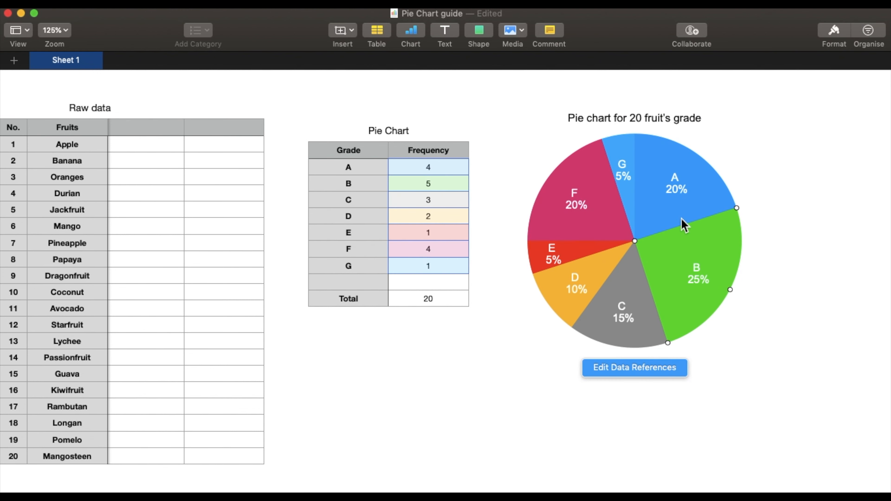
{"action": "left_click", "coordinate": [834, 32]}
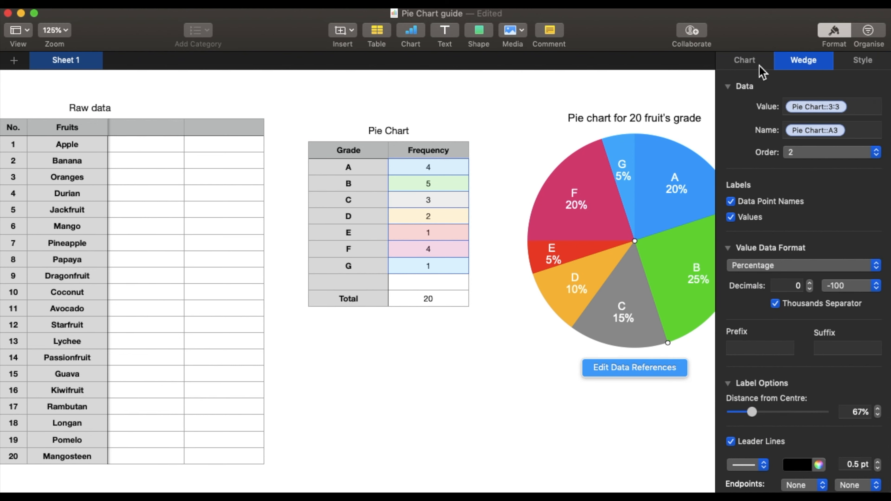
{"action": "left_click", "coordinate": [747, 61]}
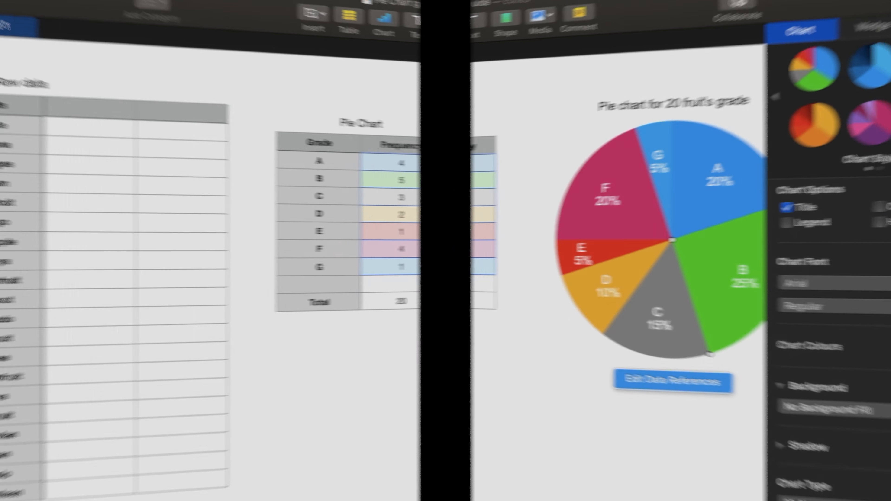